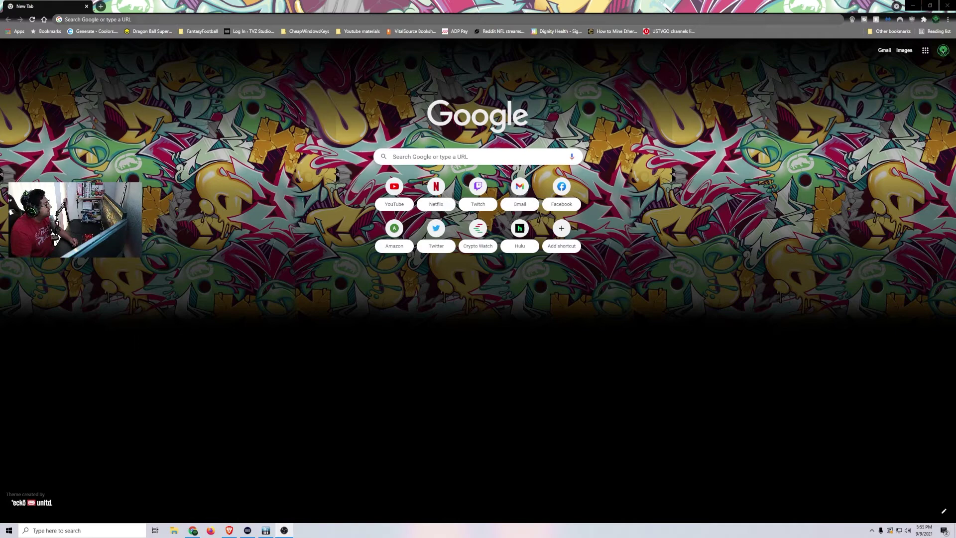
Run a web search for 'ventoy' from the Chrome address bar
click(156, 19)
text(ventoy)
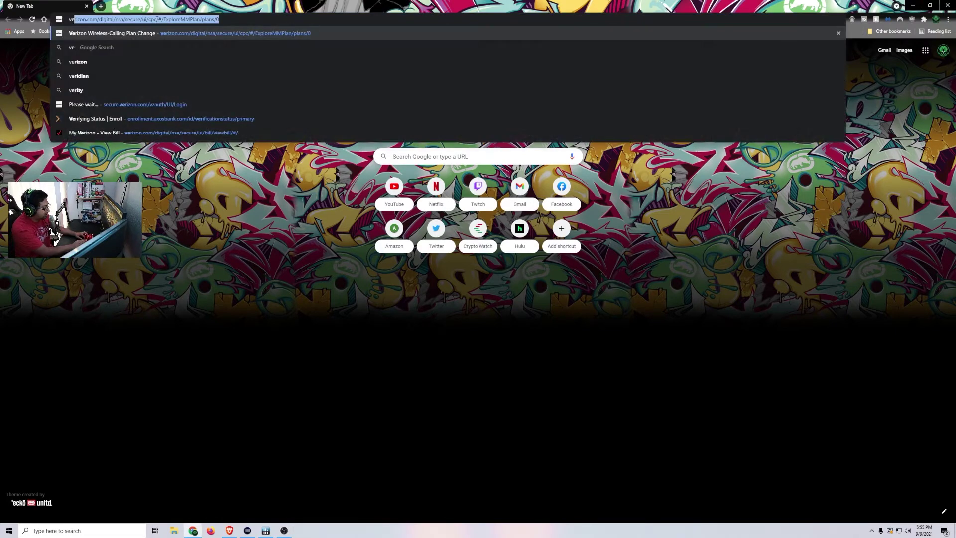
key(Return)
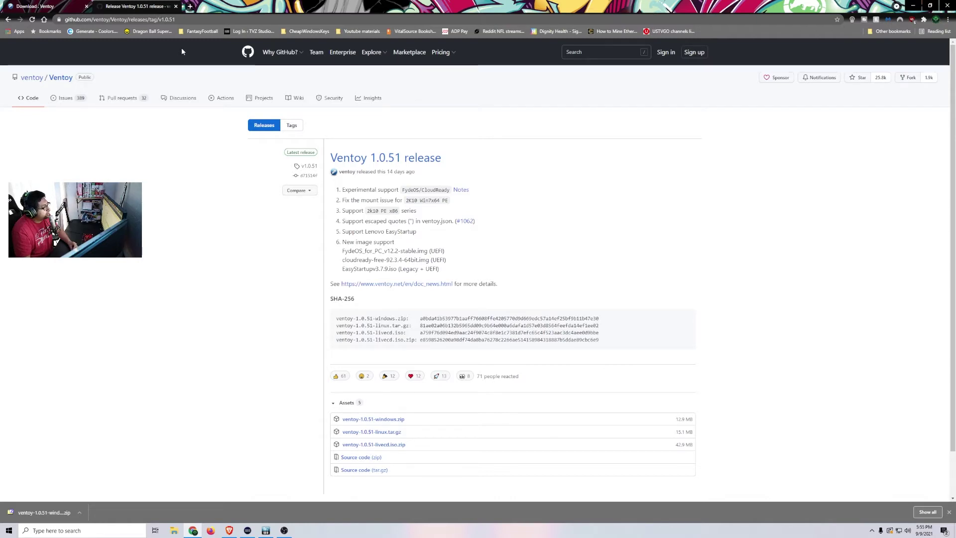
In a new tab, search 'media creation tool' and download Microsoft's Windows 10 media creation tool
click(189, 6)
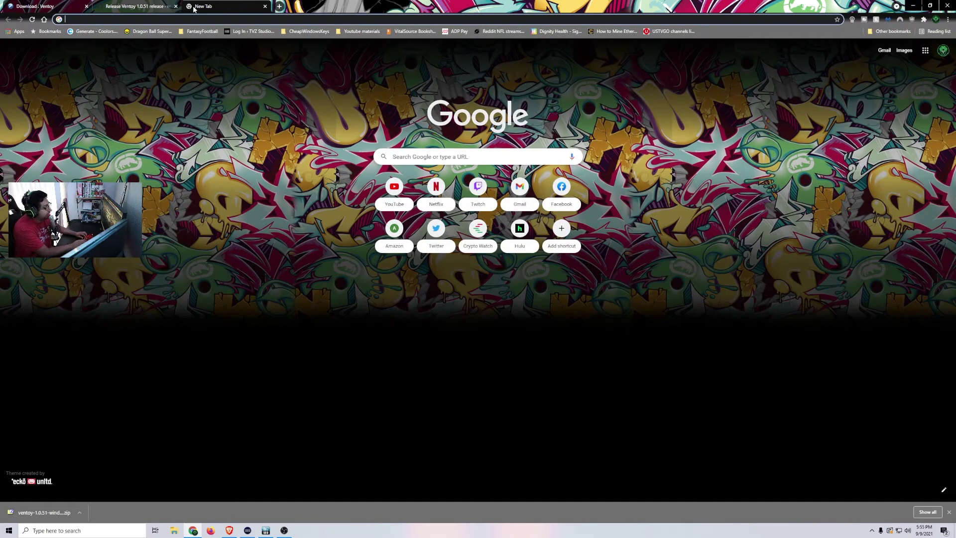
text(media)
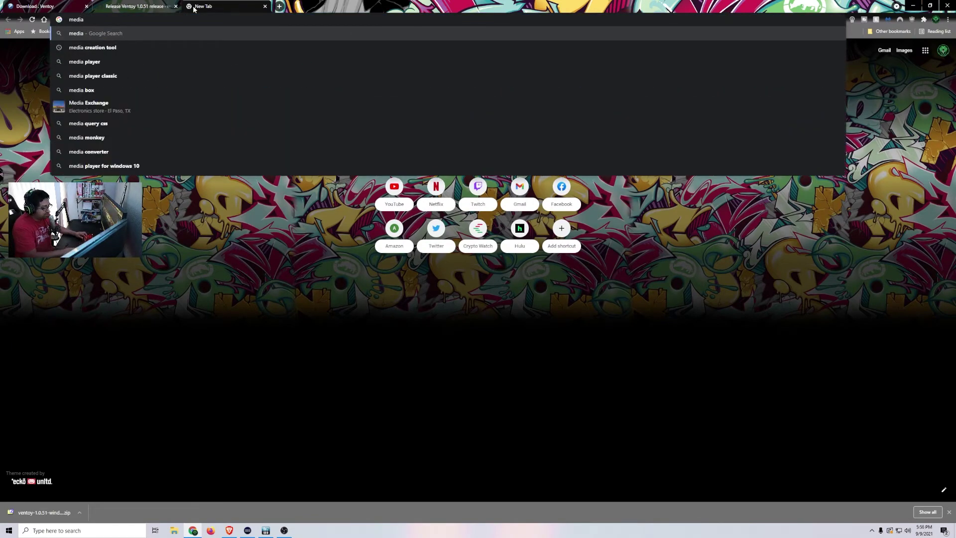
key(Down)
key(Return)
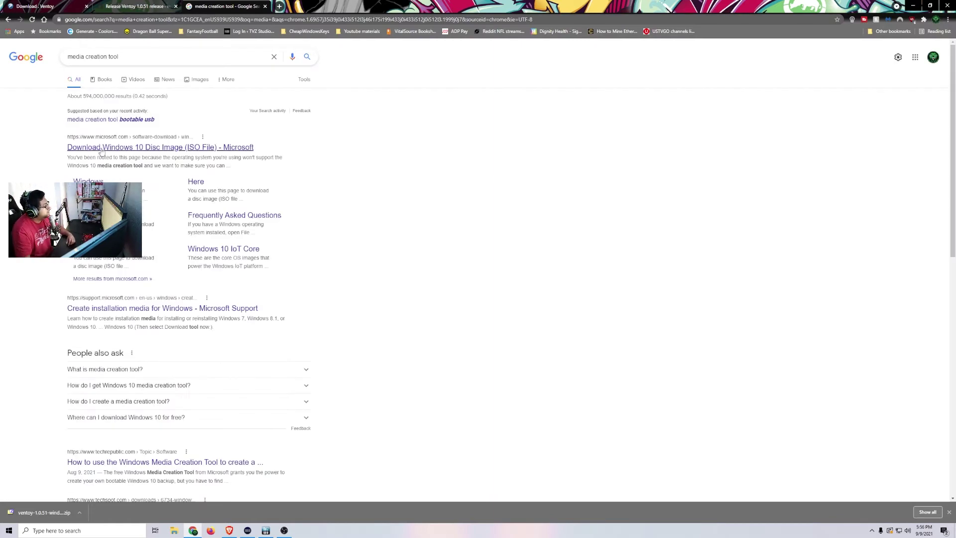
click(102, 149)
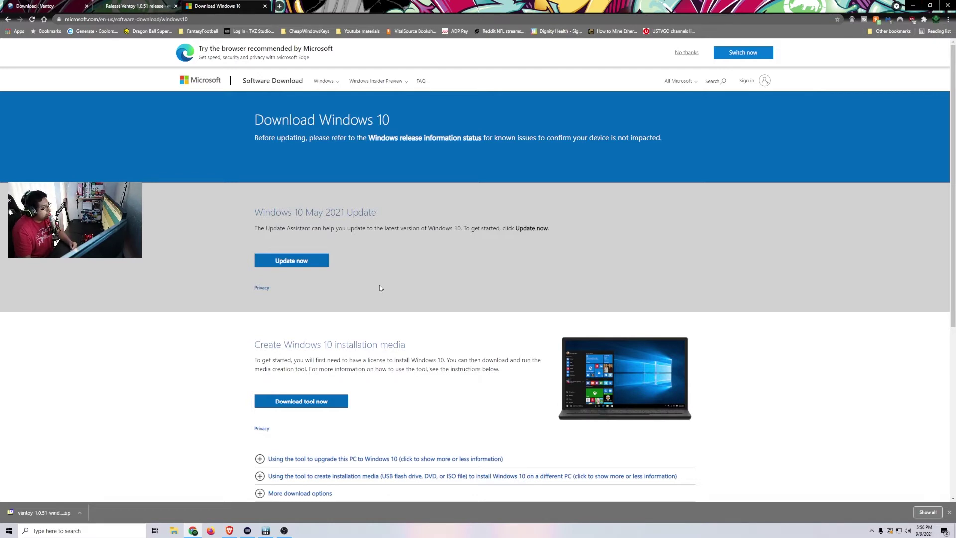
click(315, 406)
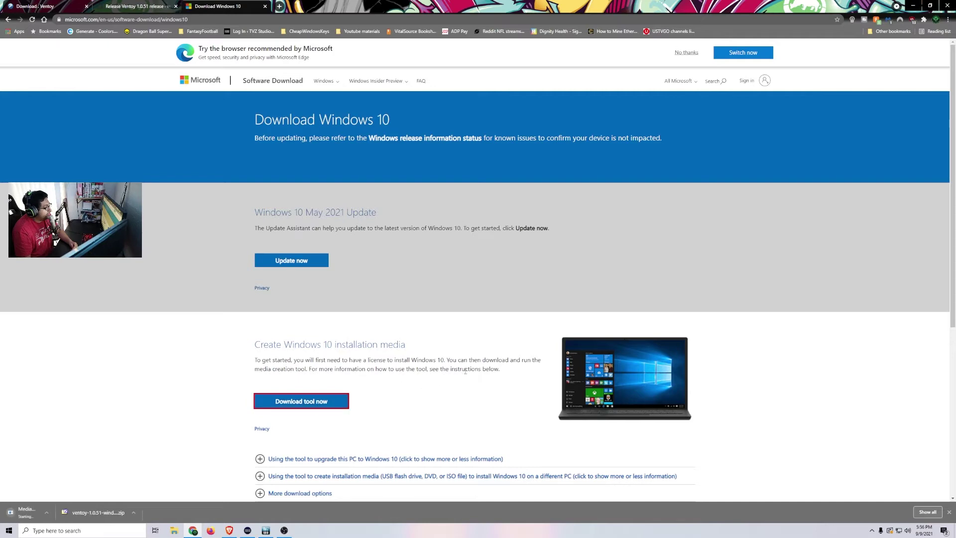
In a new tab, search 'hirens boot cd' and download HBCD_PE_x64.iso from hirensbootcd.org
click(280, 6)
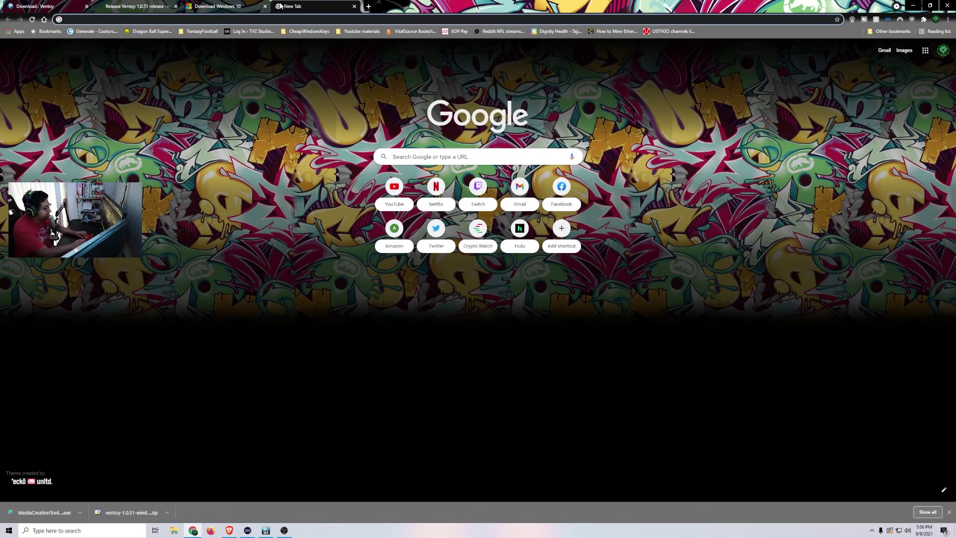
text(hire)
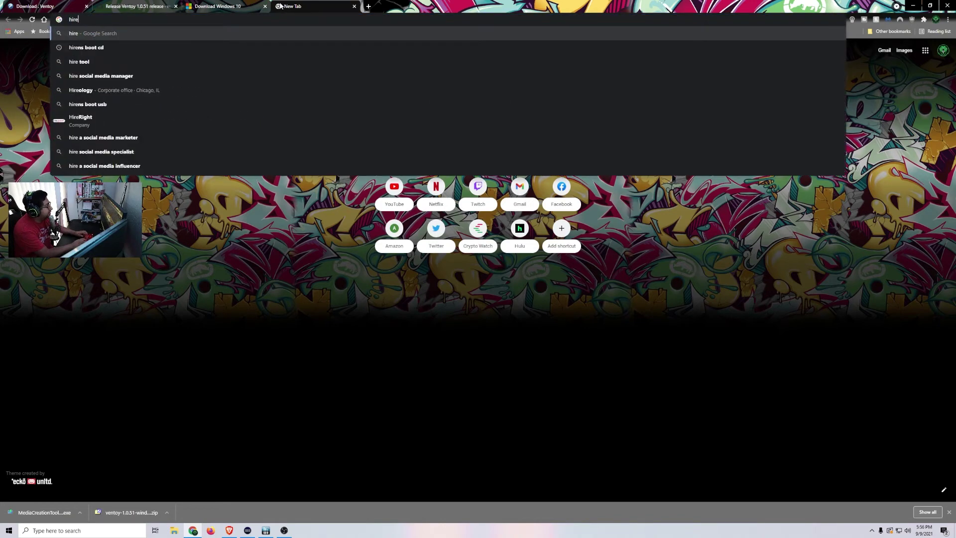
key(Down)
key(Return)
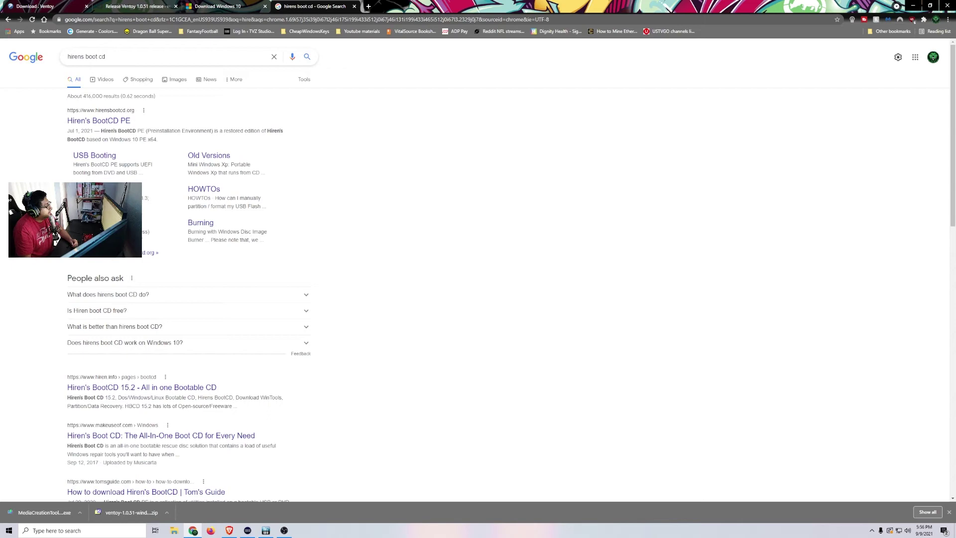
click(95, 188)
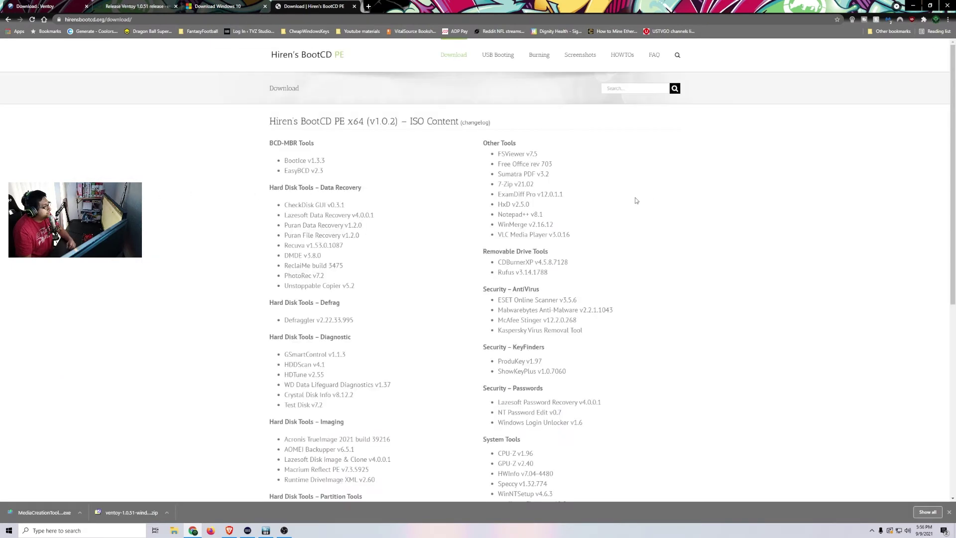
scroll(436, 245, down, 5)
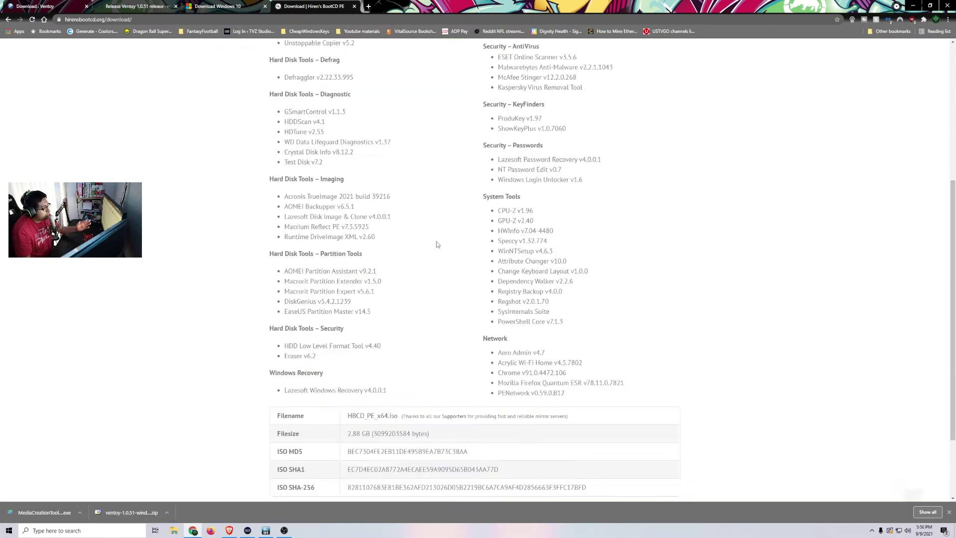
scroll(437, 245, down, 2)
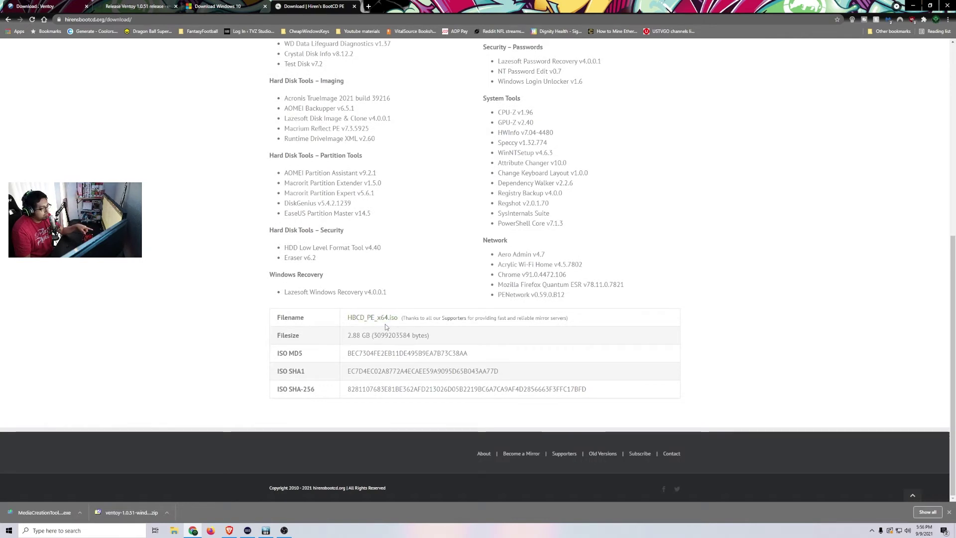
click(384, 321)
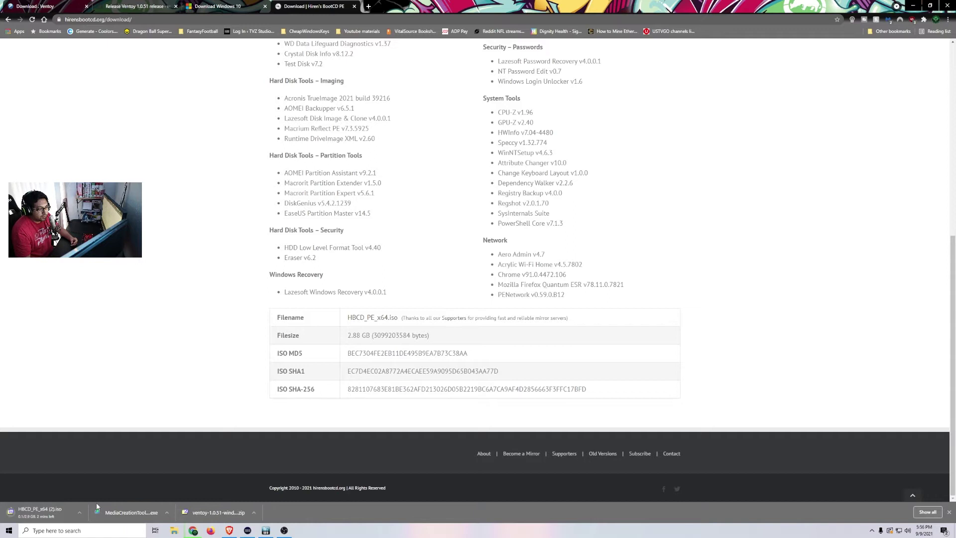
Minimize Chrome and open the Downloads folder in a smaller File Explorer window
click(915, 7)
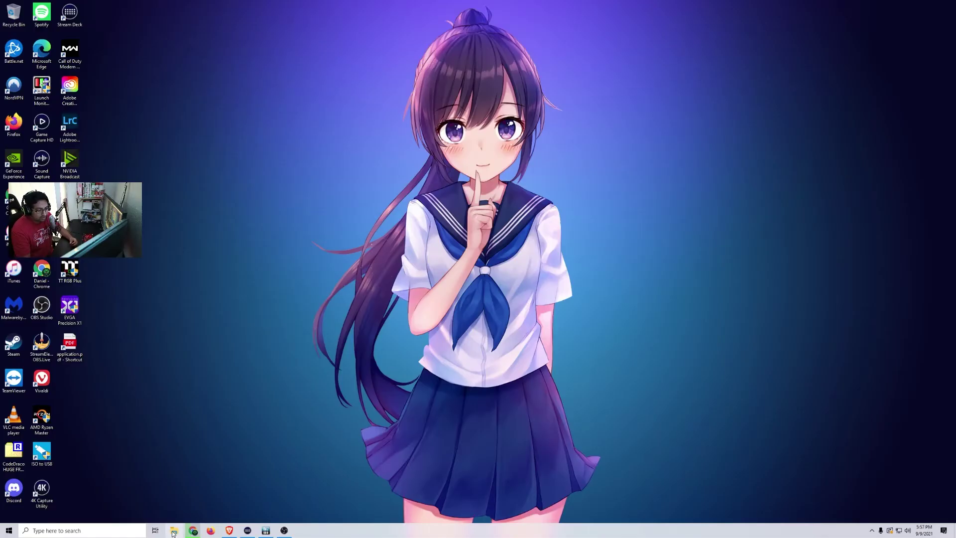
click(173, 532)
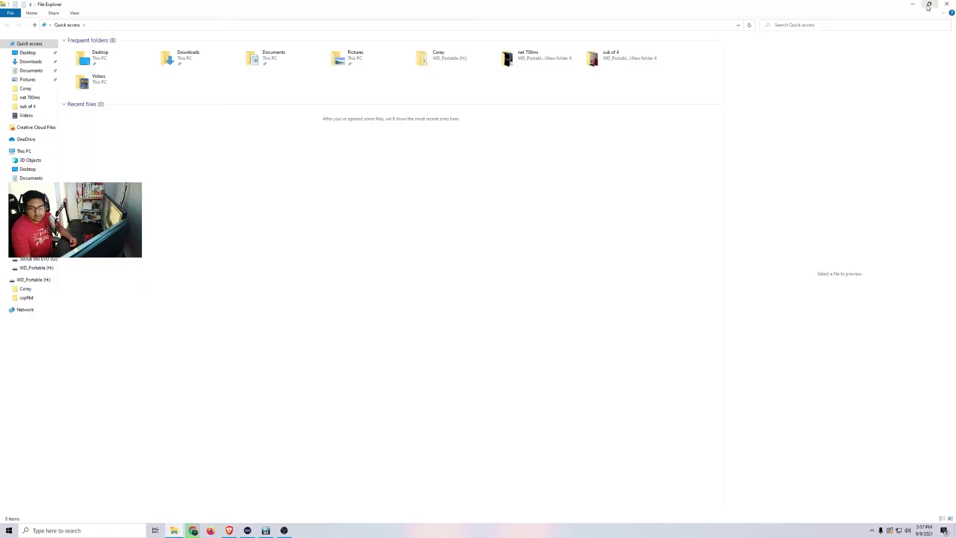
click(929, 5)
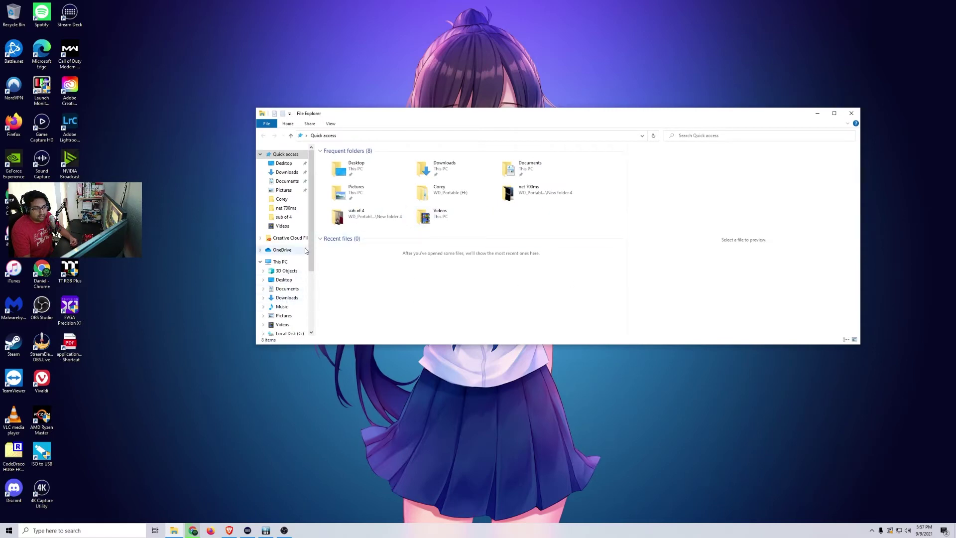
double_click(438, 176)
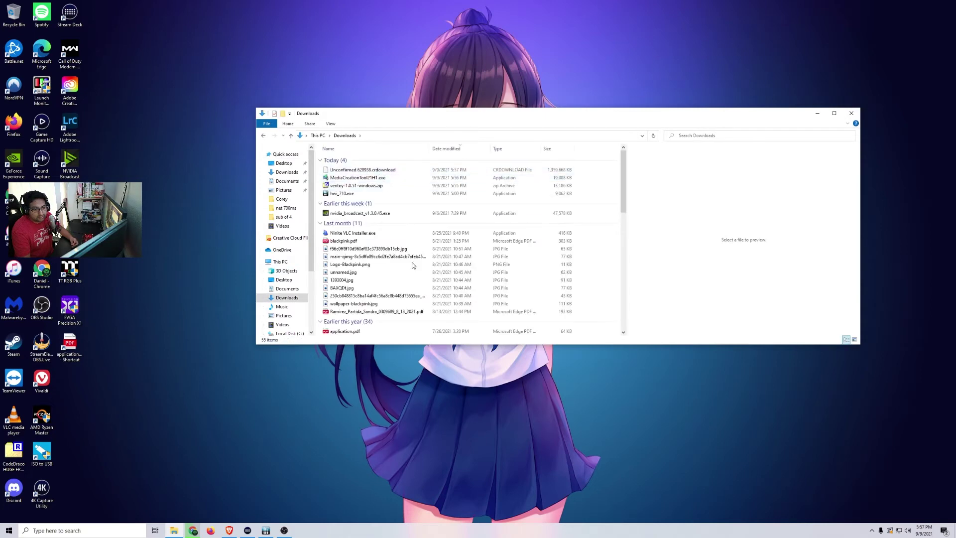
Extract ventoy-1.0.51-windows.zip in place using 7-Zip's Extract Here
click(364, 187)
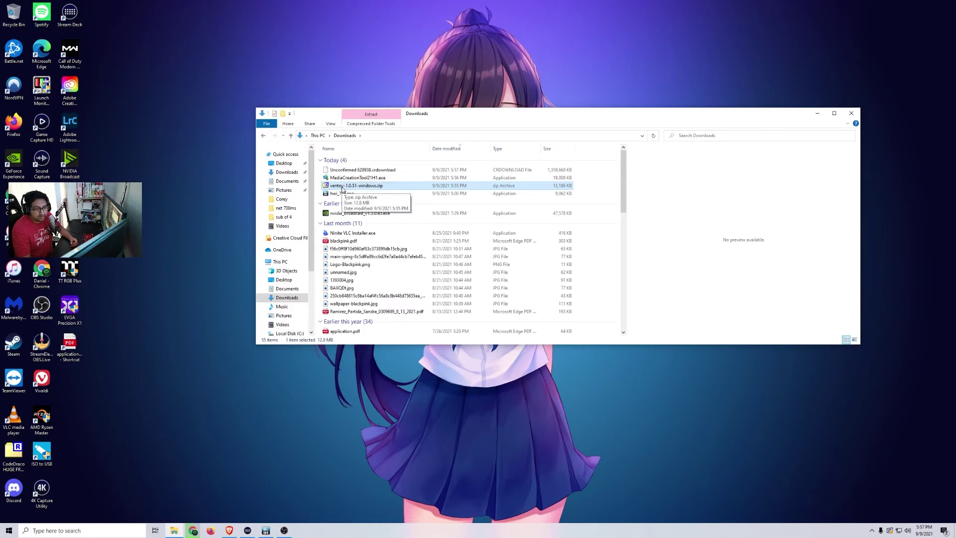
right_click(343, 189)
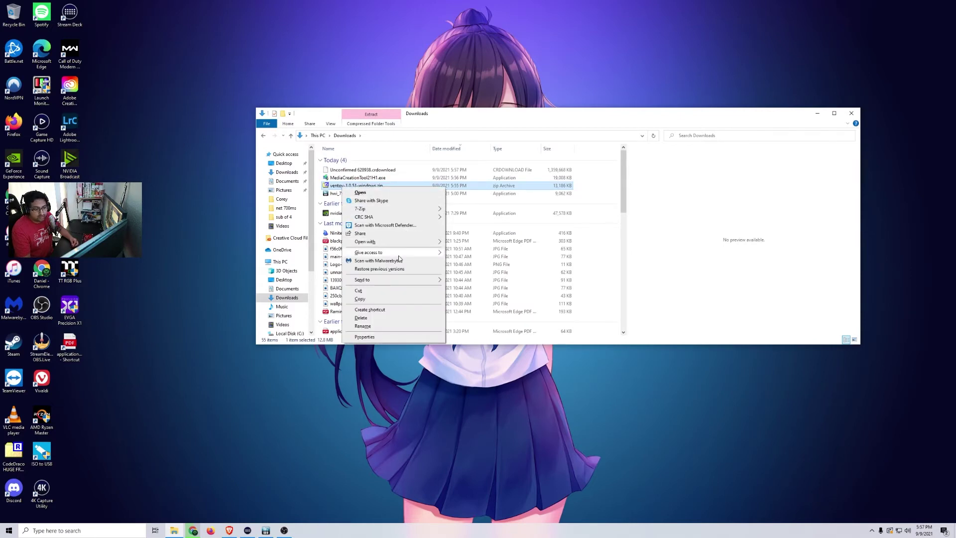
mouse_move(367, 211)
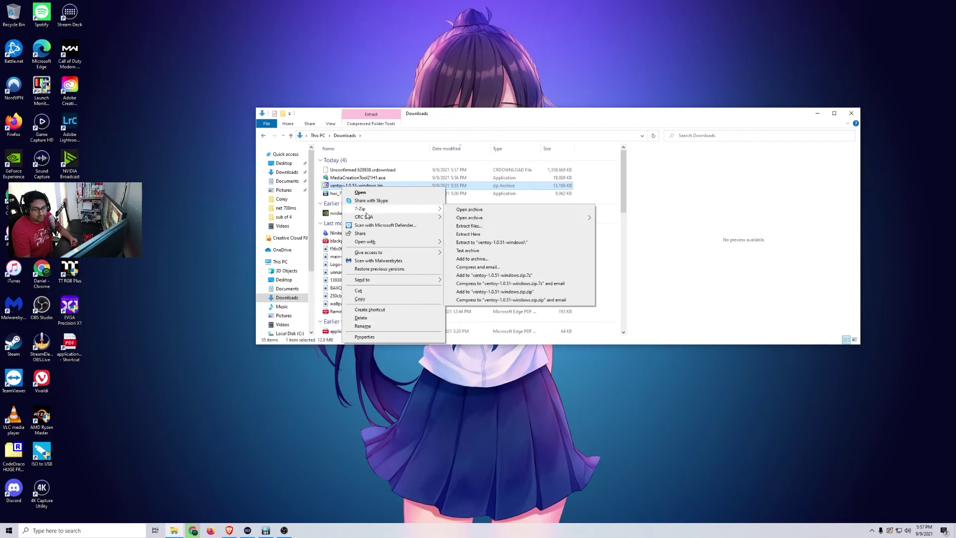
click(472, 234)
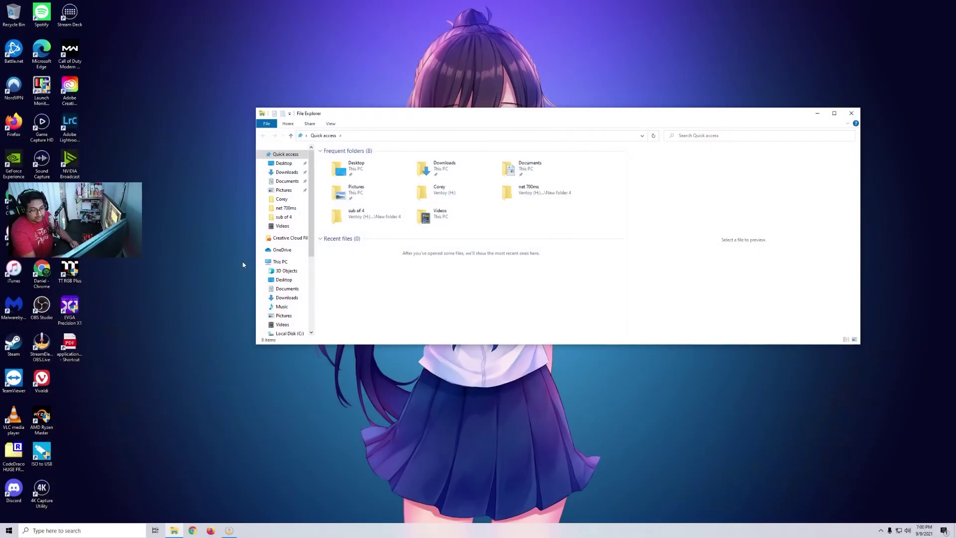
Go to This PC and open the Ventoy (H:) drive holding the three ISO files
click(279, 263)
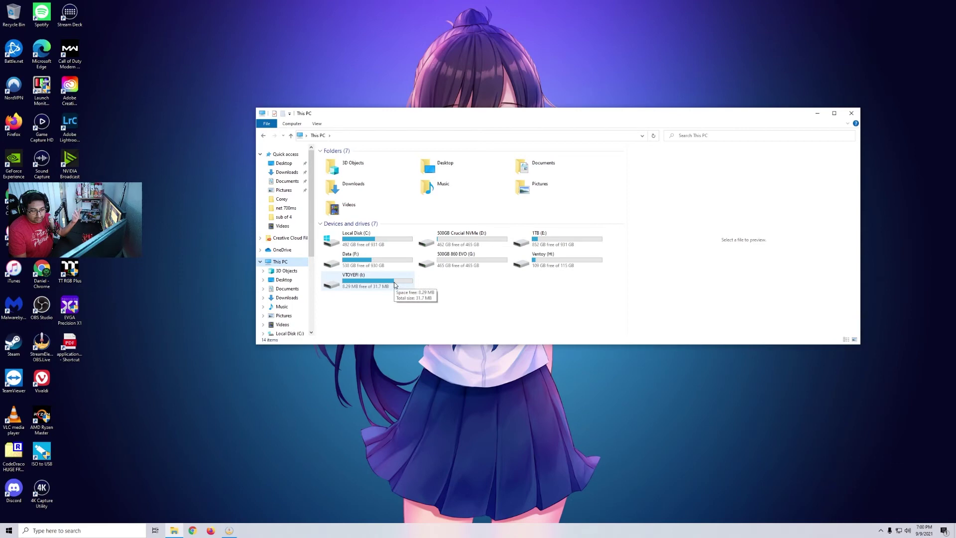
double_click(543, 259)
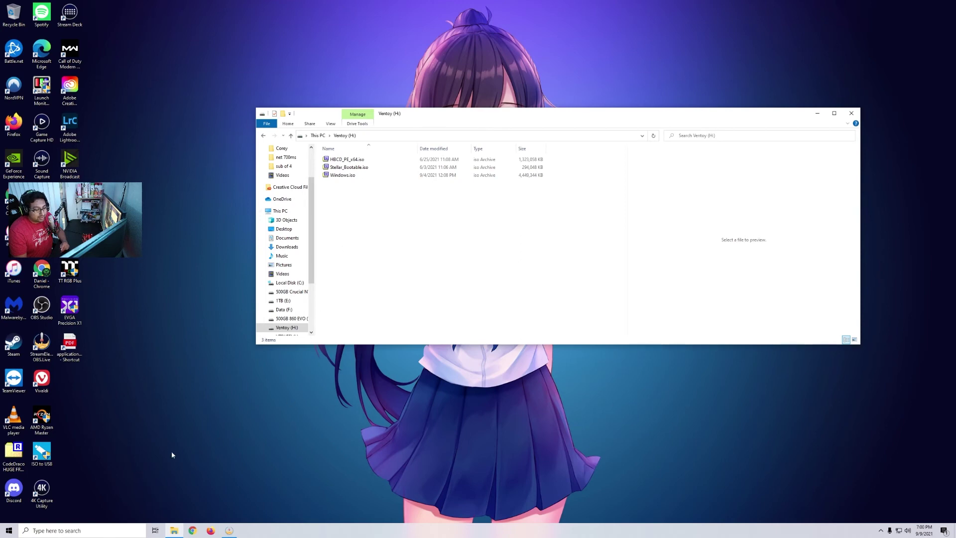
Launch Command Prompt as administrator via 'cmd' and move File Explorer, showing This PC, aside
click(97, 530)
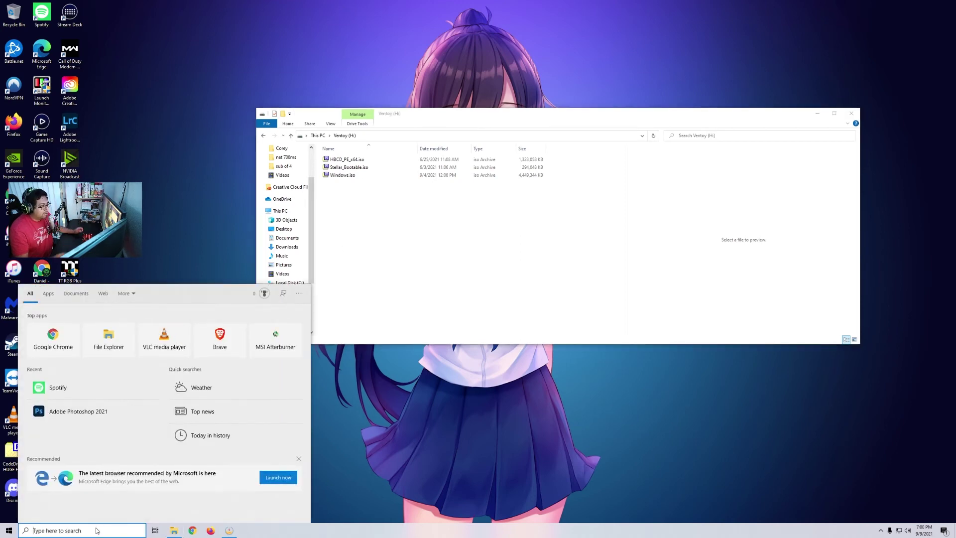
text(cmd)
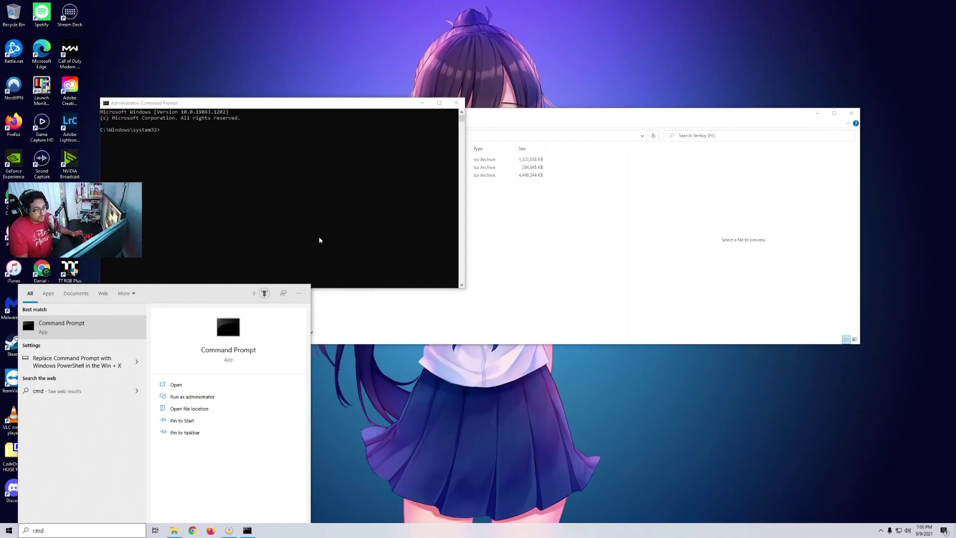
click(597, 275)
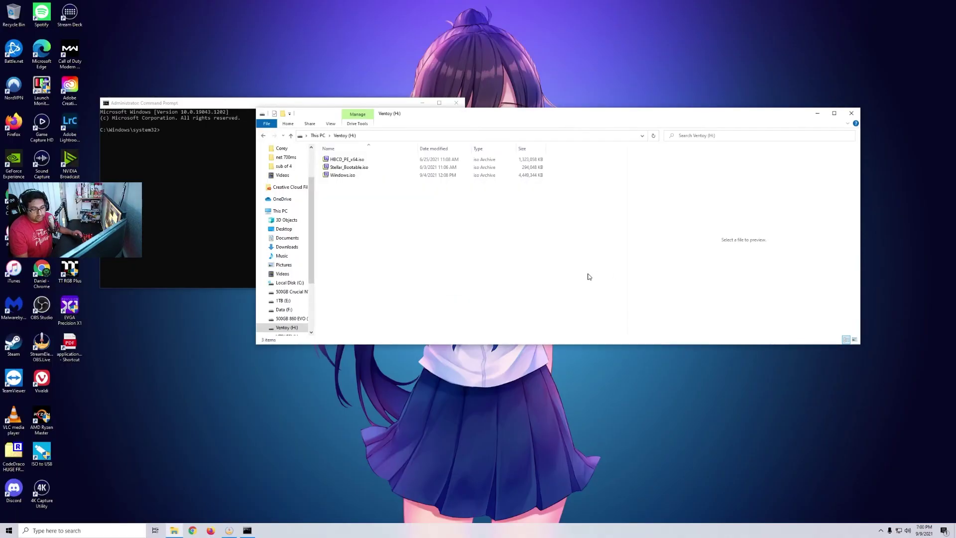
click(294, 211)
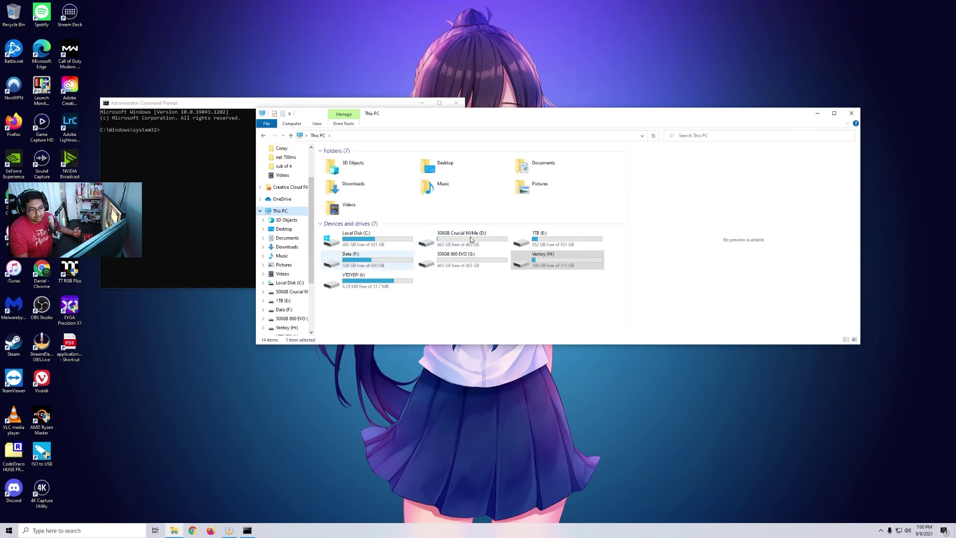
drag(561, 117, 681, 96)
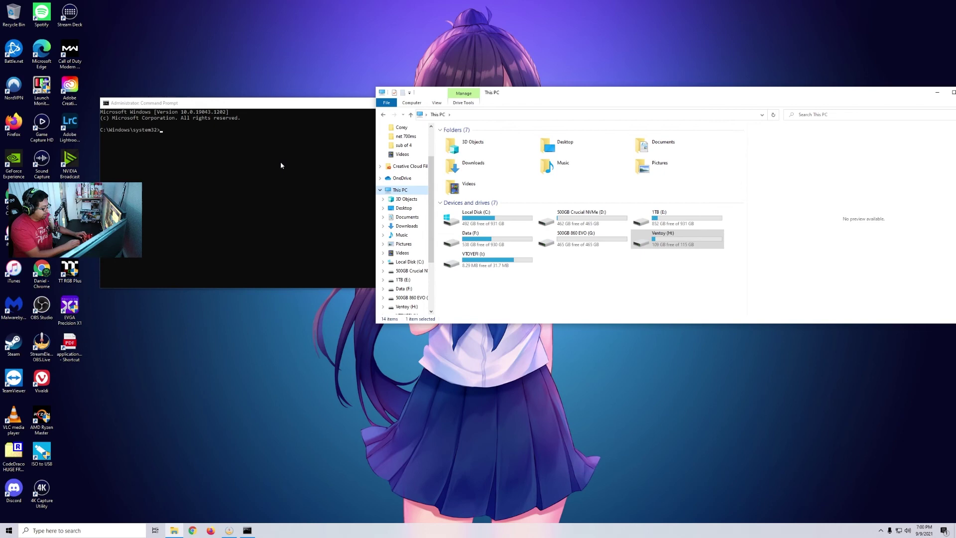
key(d)
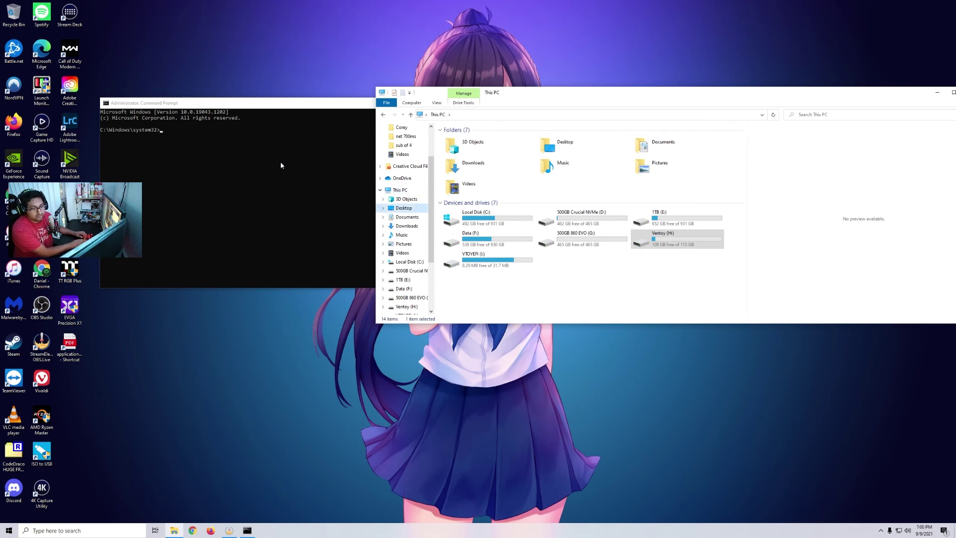
click(262, 106)
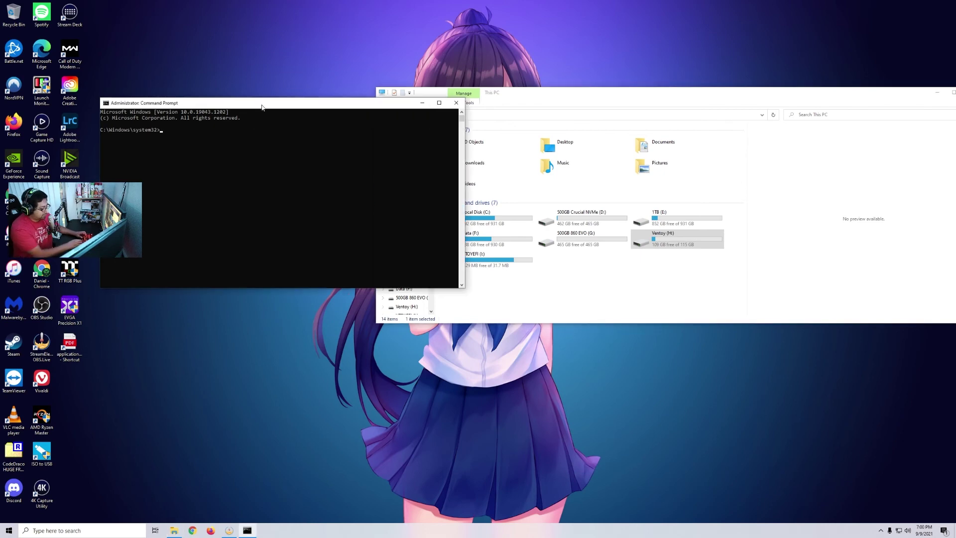
Start DiskPart, list the disks, and select disk 5, the 115 GB drive
text(diskpart)
key(Return)
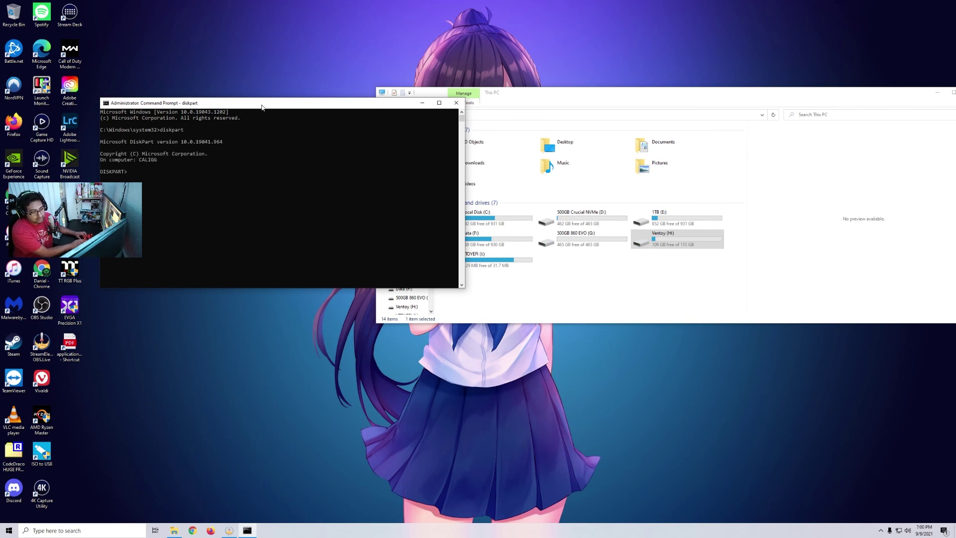
text(list disk)
key(Return)
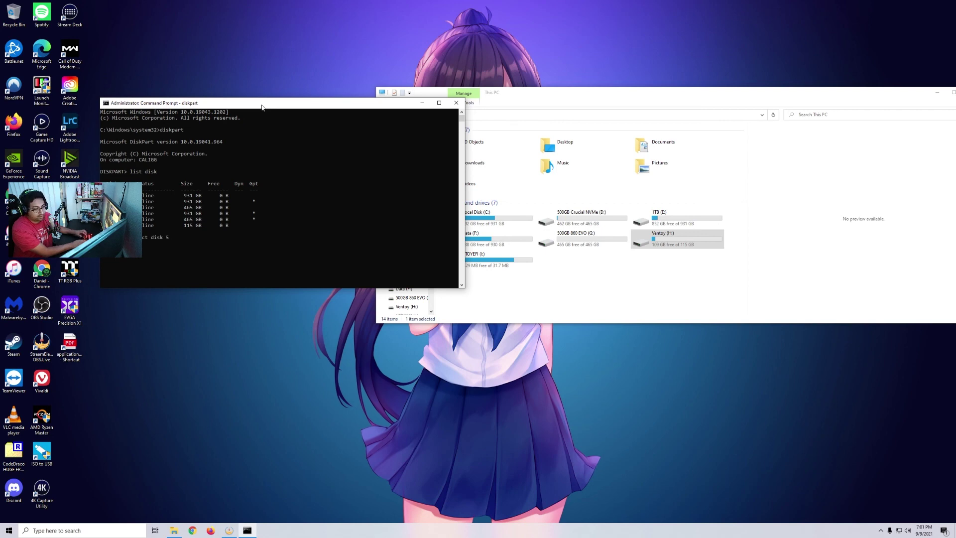
key(Return)
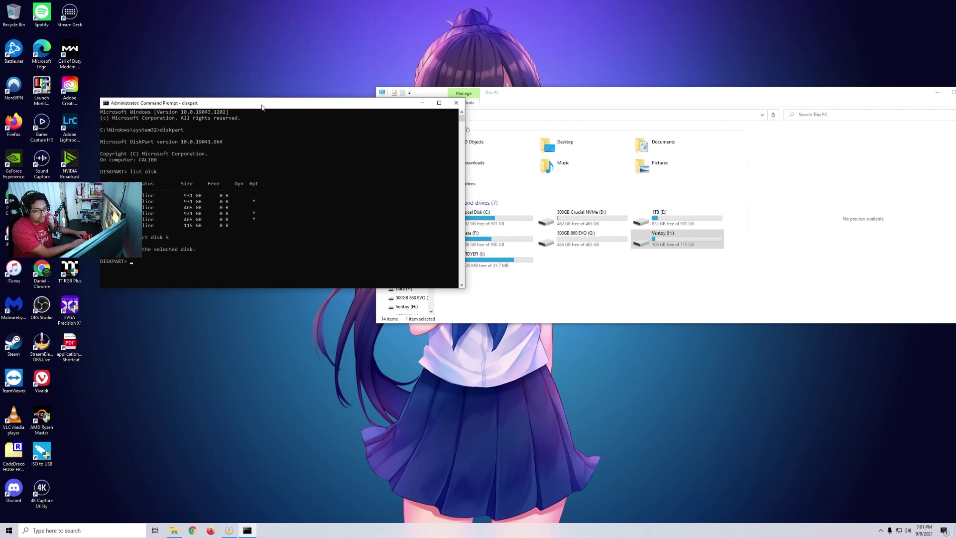